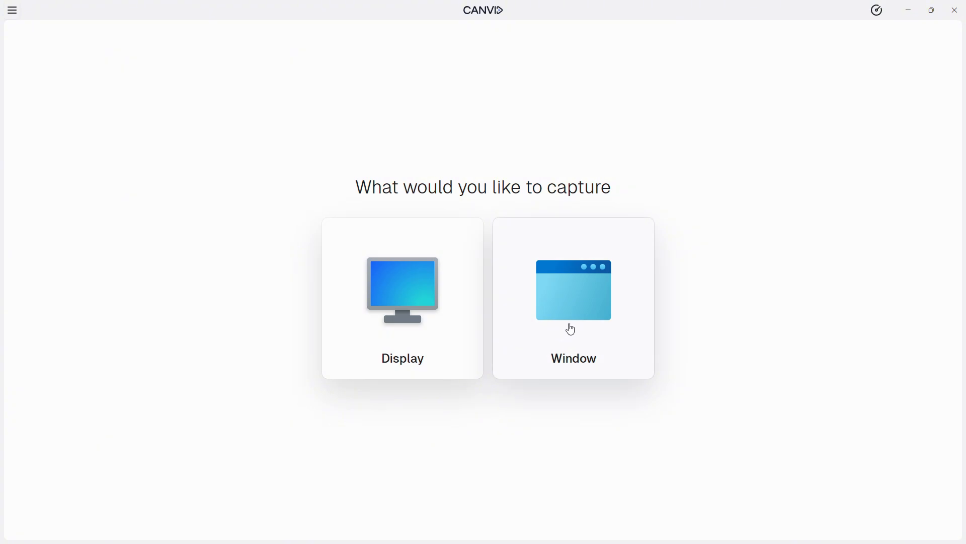
Record the display while changing VideoCom Presenter's language to Français in its settings, and stop the recording once it is changed
{"action": "left_click", "coordinate": [406, 338]}
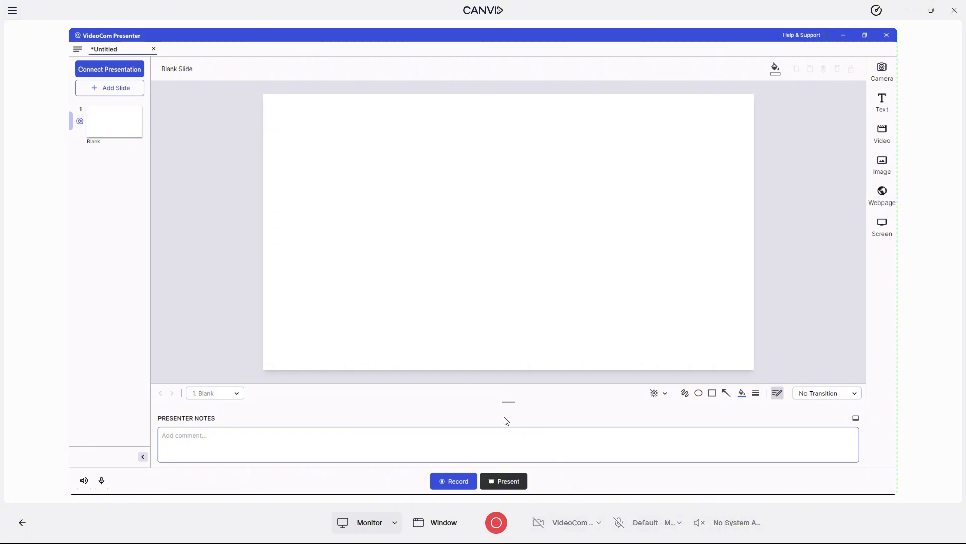
{"action": "left_click", "coordinate": [497, 526]}
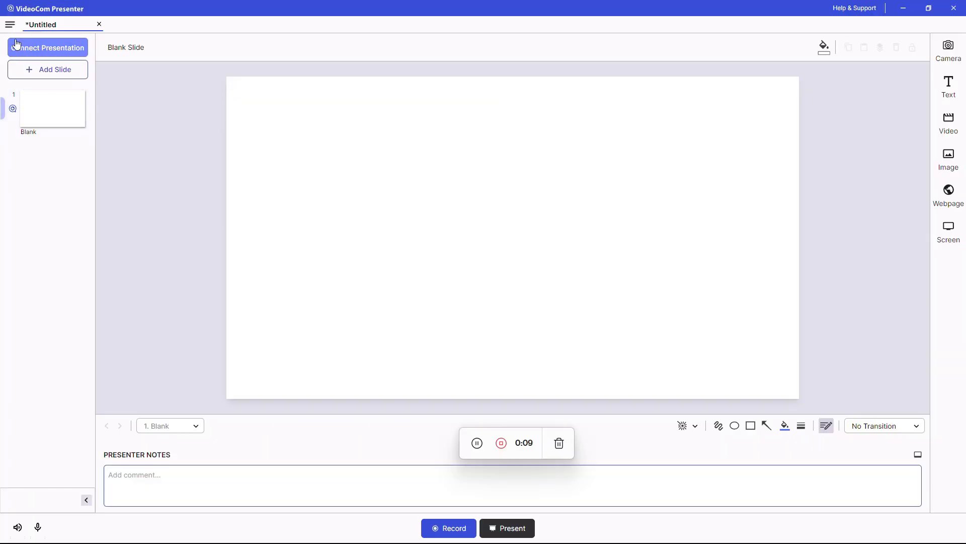
{"action": "left_click", "coordinate": [9, 24]}
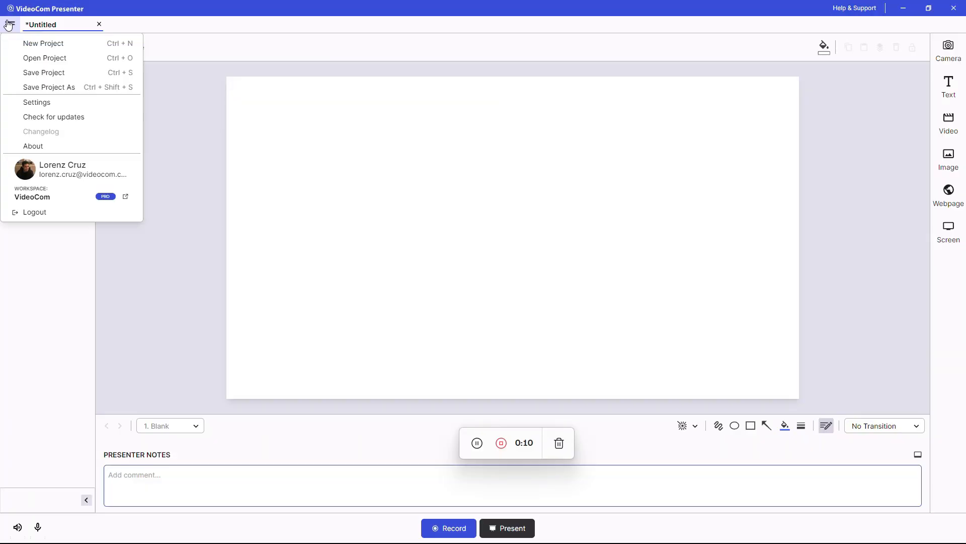
{"action": "left_click", "coordinate": [69, 103]}
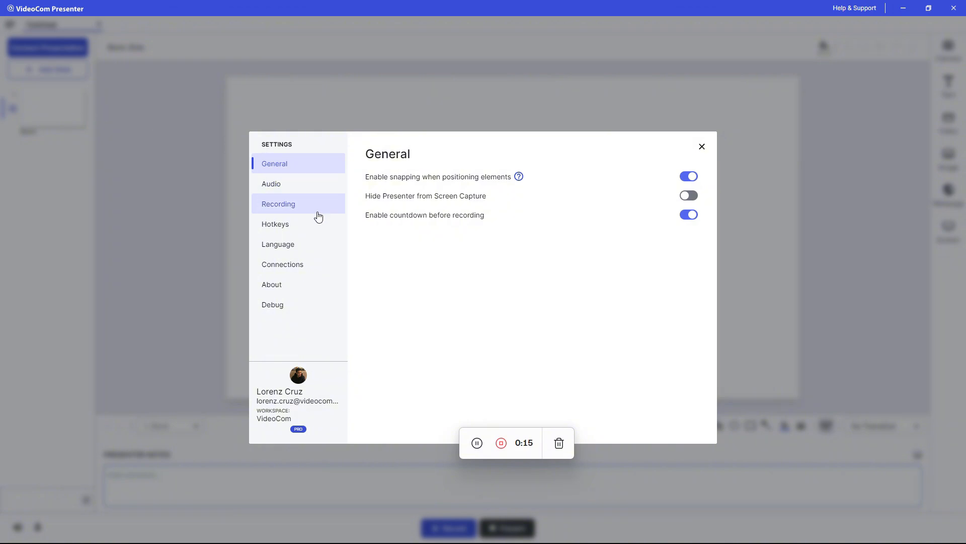
{"action": "left_click", "coordinate": [311, 246]}
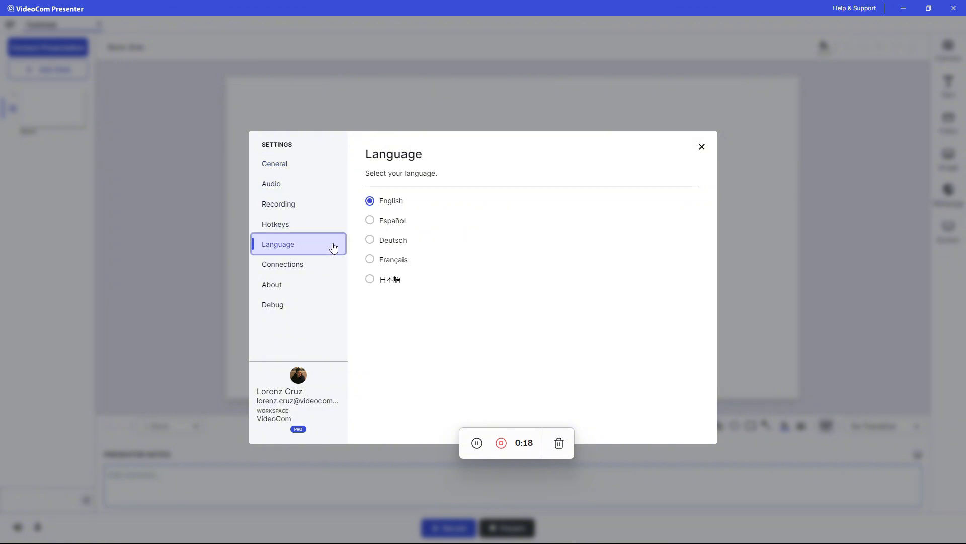
{"action": "left_click", "coordinate": [372, 263]}
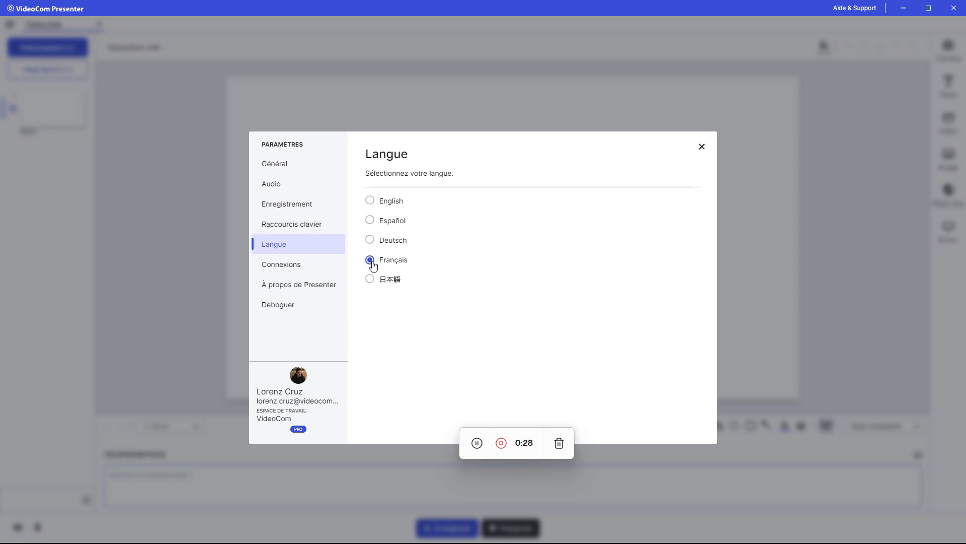
{"action": "left_click", "coordinate": [501, 444]}
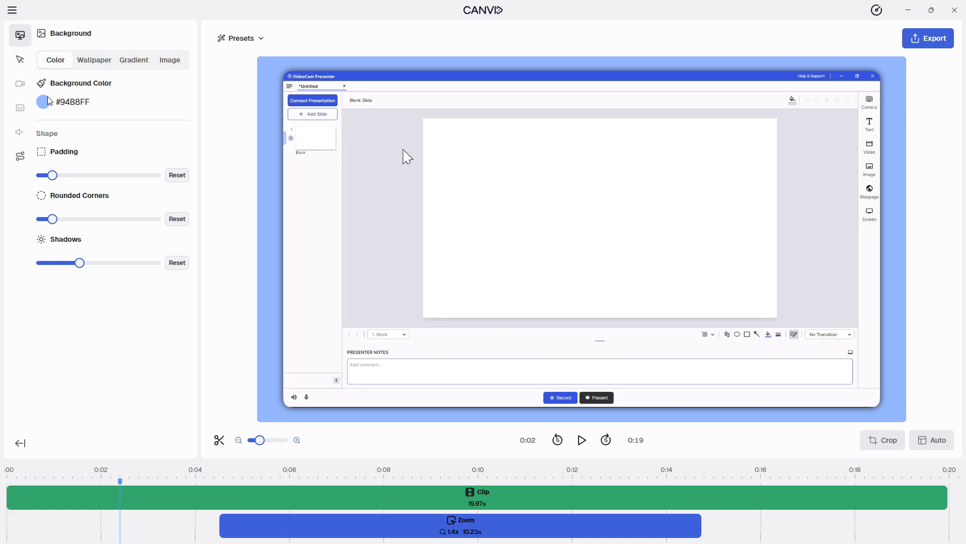
Set the recording's background padding to 0% and switch the background type to Image
{"action": "mouse_move", "coordinate": [53, 176]}
{"action": "left_click_drag", "start_coordinate": [55, 178], "coordinate": [35, 178]}
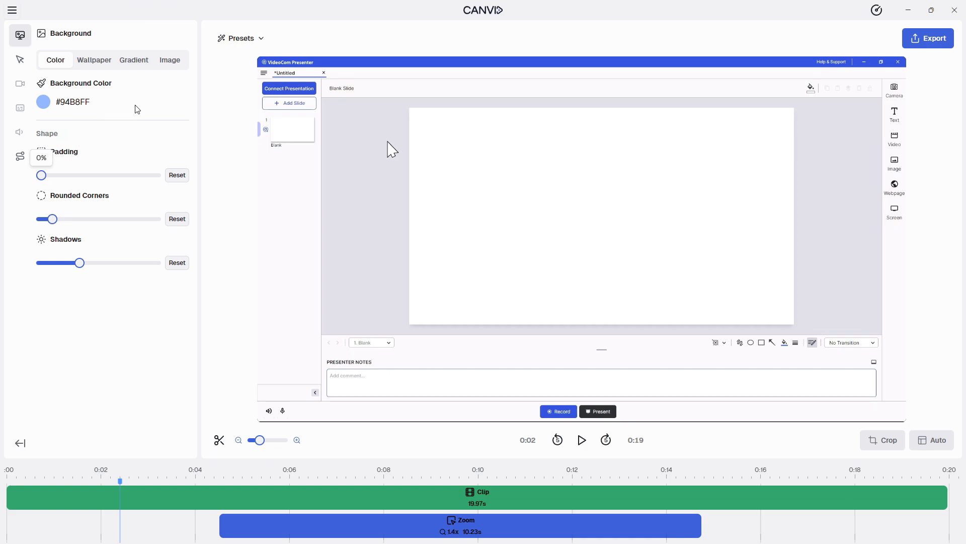
{"action": "left_click", "coordinate": [170, 60]}
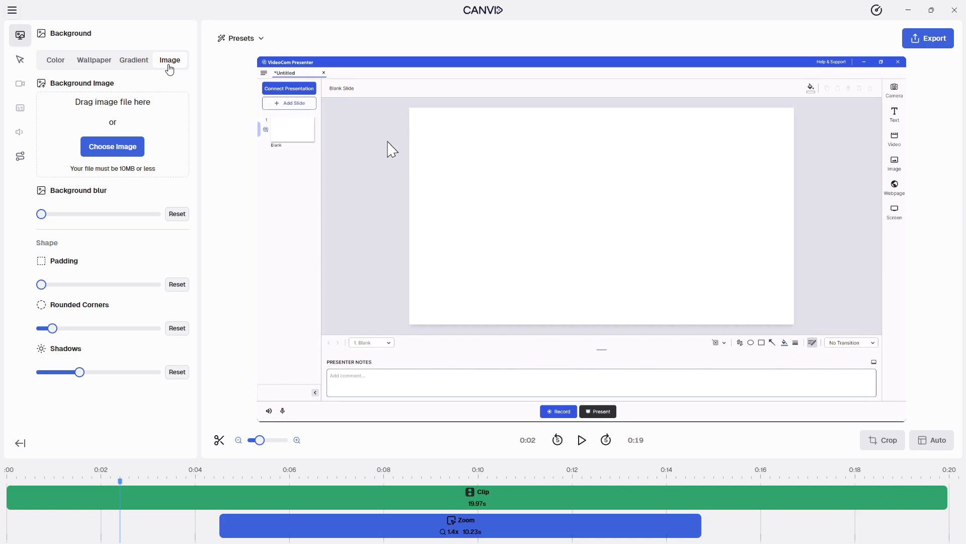
Preview the recording and rearrange the zoom into two back-to-back zooms, spanning about 0:04 to 0:08 and 0:08 to 0:14
{"action": "left_click", "coordinate": [582, 440]}
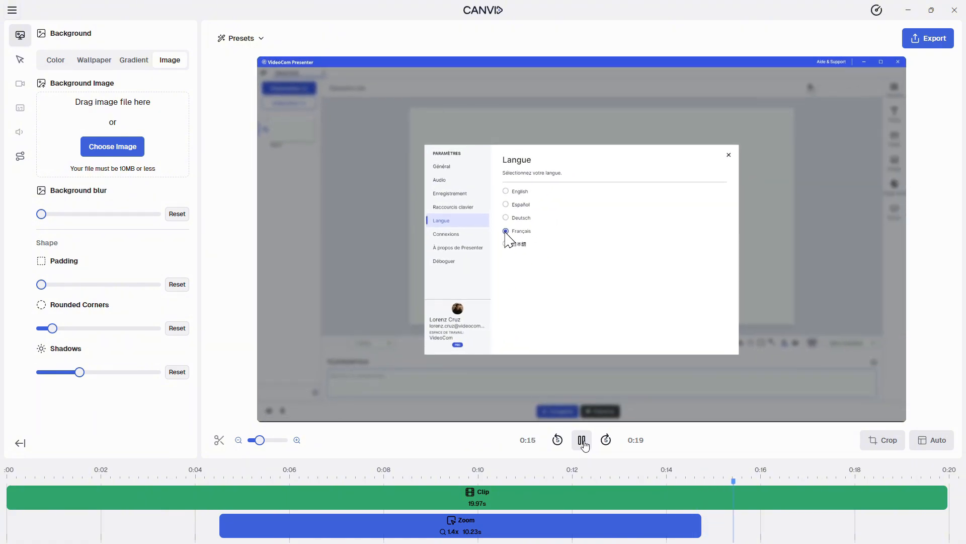
{"action": "left_click", "coordinate": [584, 444]}
{"action": "left_click", "coordinate": [590, 530]}
{"action": "left_click_drag", "start_coordinate": [698, 527], "coordinate": [554, 527]}
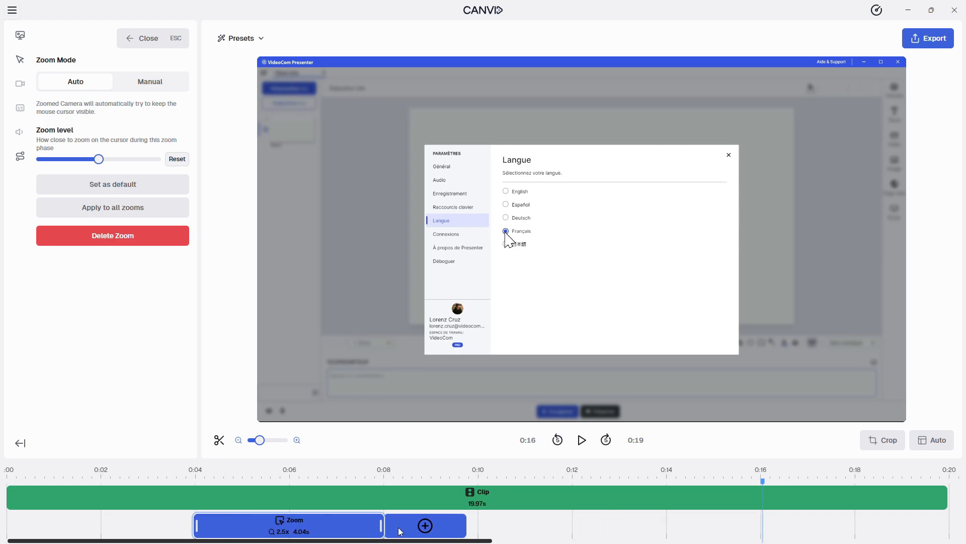
{"action": "left_click", "coordinate": [537, 528]}
{"action": "left_click_drag", "start_coordinate": [498, 526], "coordinate": [387, 526]}
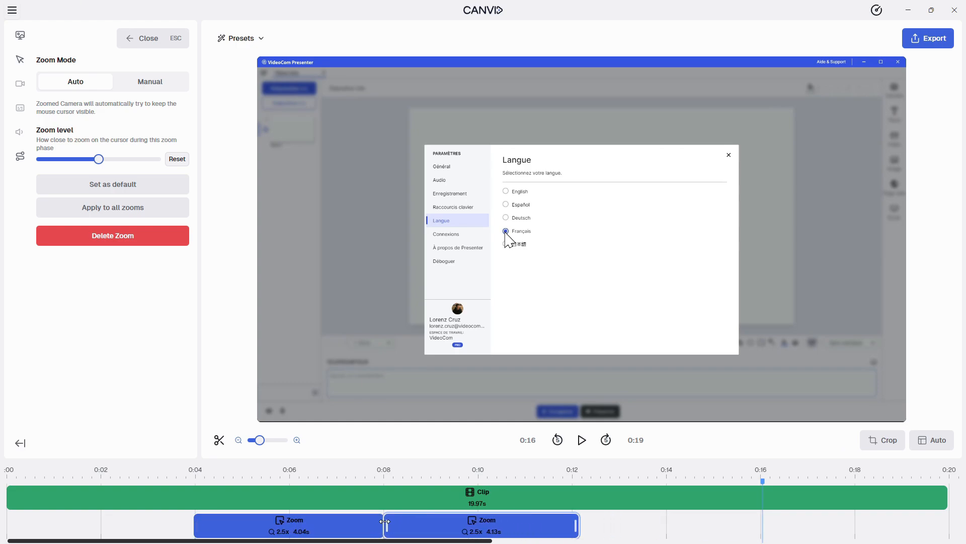
{"action": "left_click_drag", "start_coordinate": [576, 528], "coordinate": [668, 527]}
Switch the first zoom to Manual mode, focused on the frame's upper-left area, with a zoom level of 1.4x
{"action": "left_click", "coordinate": [302, 526]}
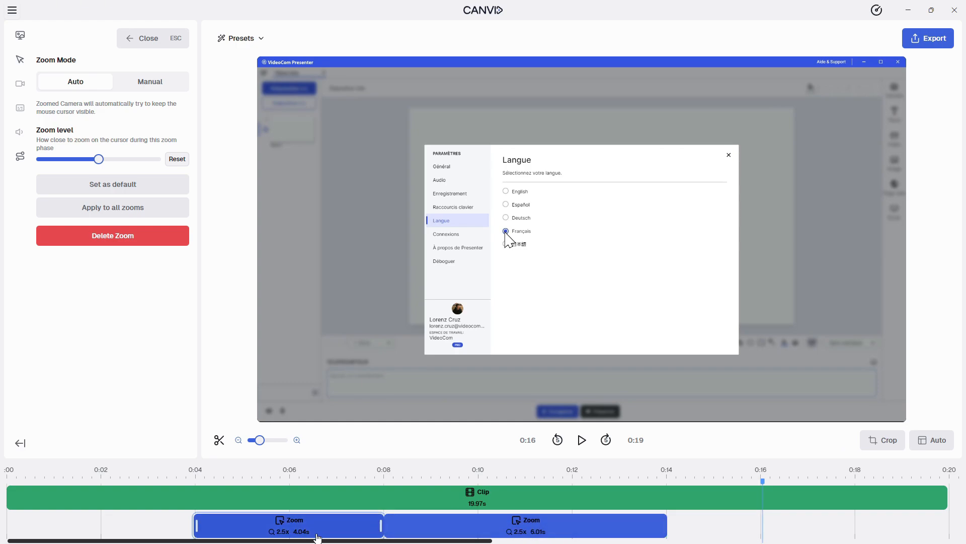
{"action": "left_click", "coordinate": [150, 82]}
{"action": "left_click_drag", "start_coordinate": [99, 240], "coordinate": [66, 240]}
{"action": "left_click", "coordinate": [266, 473]}
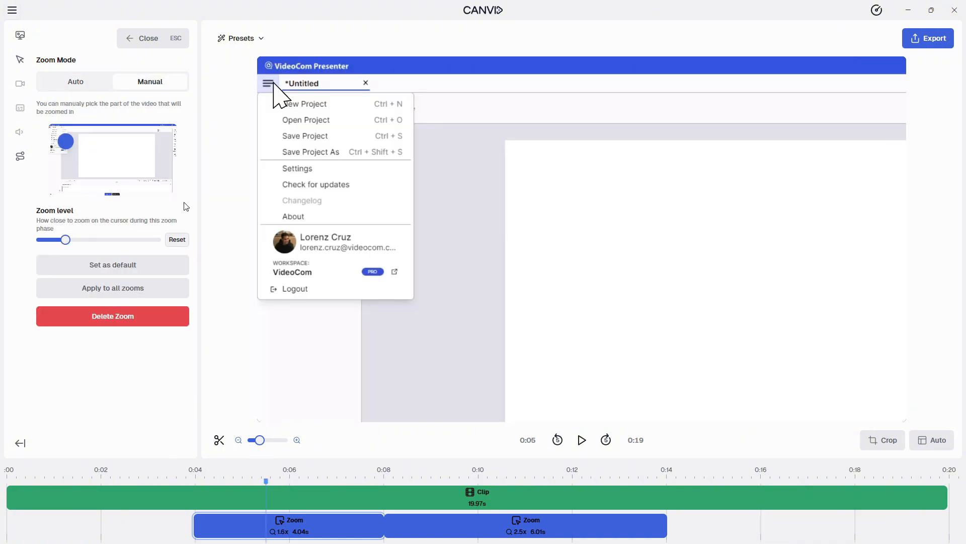
{"action": "left_click", "coordinate": [501, 474]}
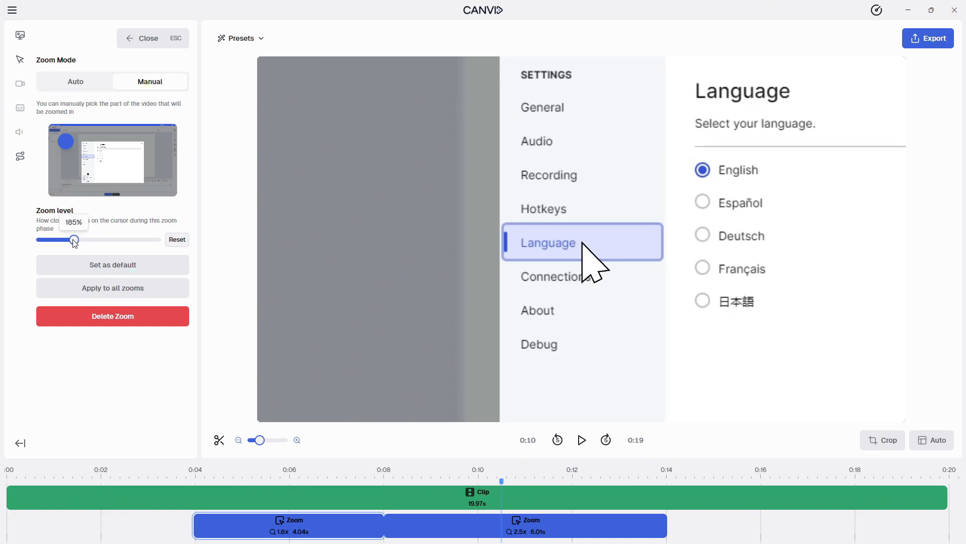
{"action": "left_click_drag", "start_coordinate": [66, 240], "coordinate": [61, 244]}
Set the second zoom's level to 1.4x and switch it to Manual mode, focused on the frame's centre
{"action": "left_click", "coordinate": [449, 528]}
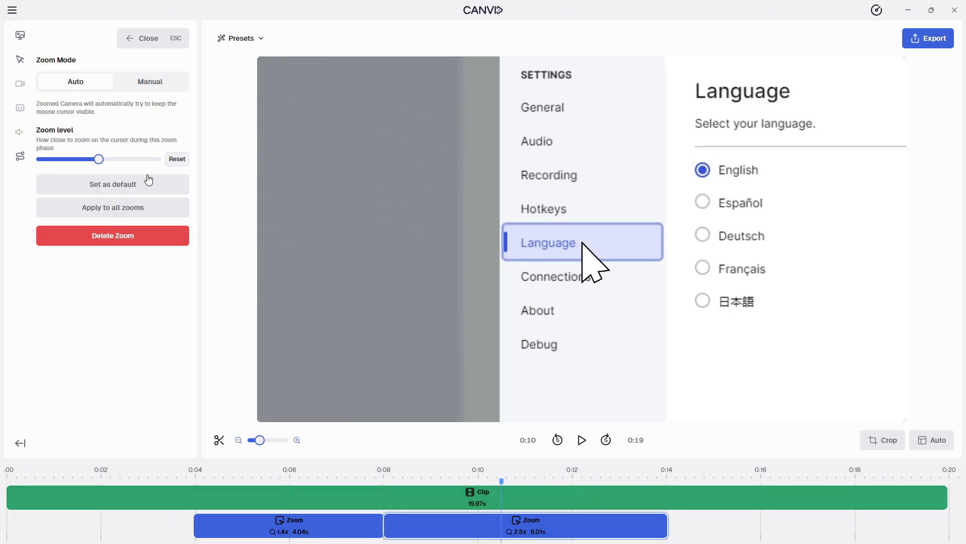
{"action": "left_click_drag", "start_coordinate": [95, 160], "coordinate": [59, 165]}
{"action": "left_click", "coordinate": [146, 83]}
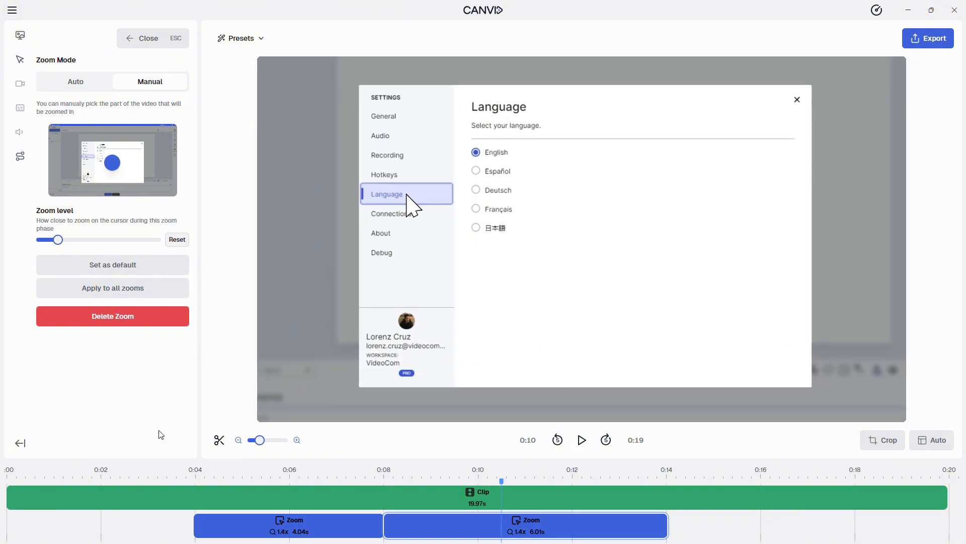
Play back the recording from about 0:02 to past 0:14 to check both zooms
{"action": "left_click", "coordinate": [123, 475]}
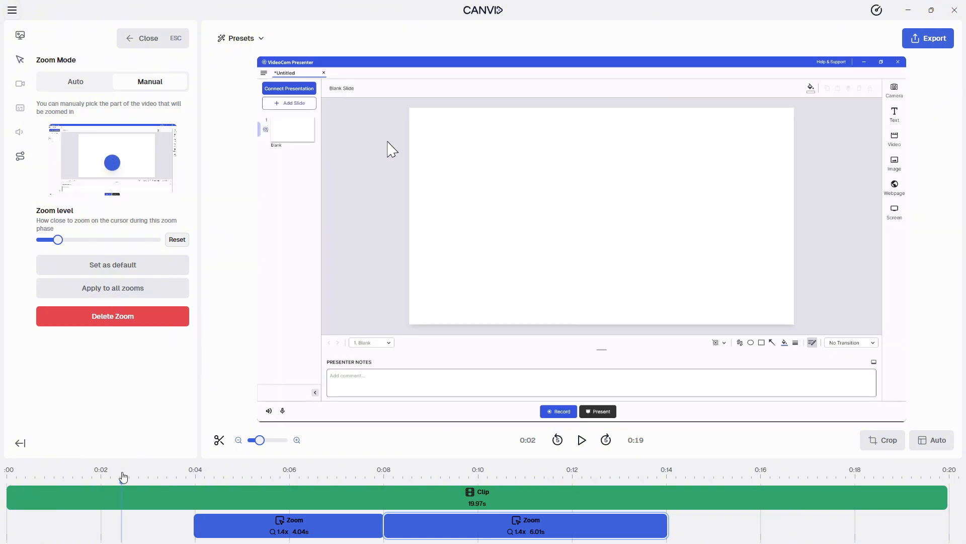
{"action": "left_click", "coordinate": [582, 442]}
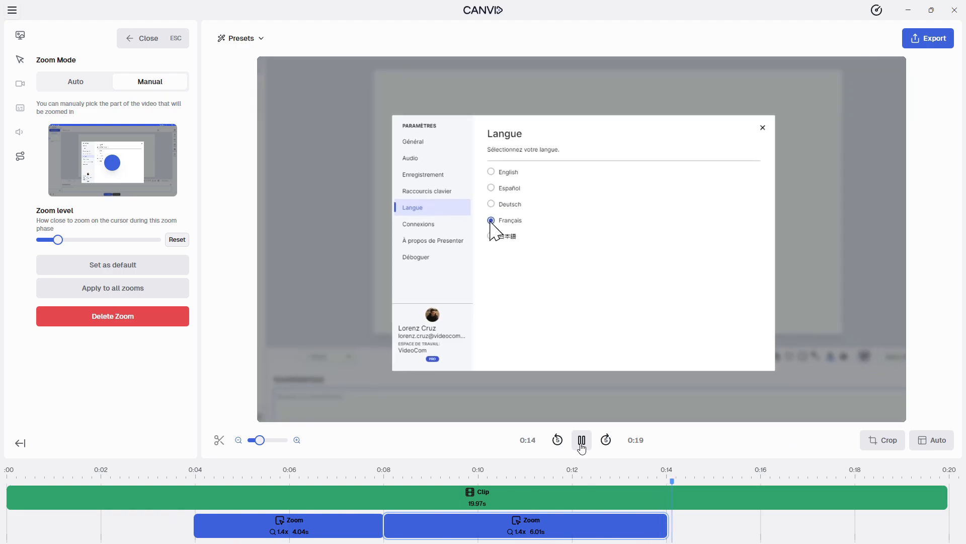
{"action": "left_click", "coordinate": [583, 441]}
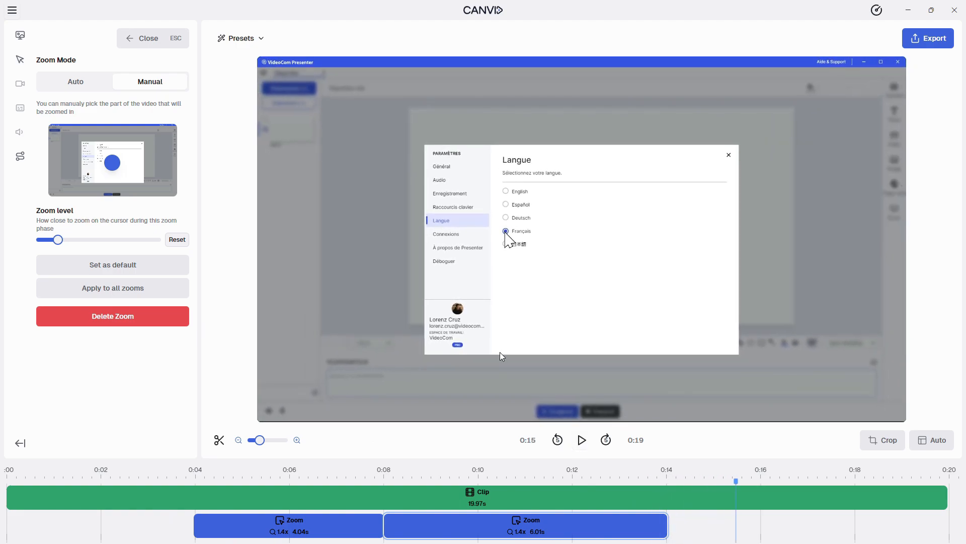
Try the Touch cursor style, return to the Windows style, and set the cursor size to 3.4
{"action": "left_click", "coordinate": [21, 62]}
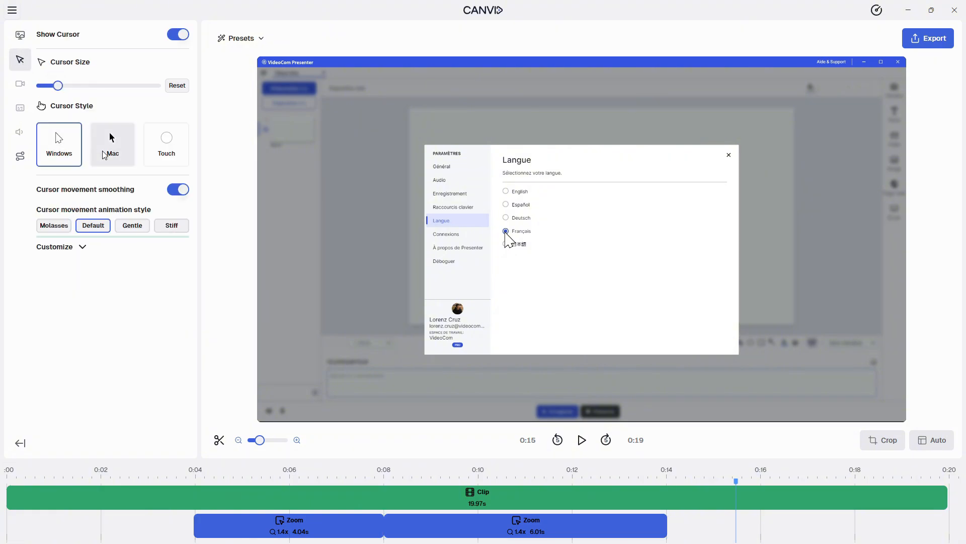
{"action": "left_click", "coordinate": [166, 146]}
{"action": "left_click", "coordinate": [65, 151]}
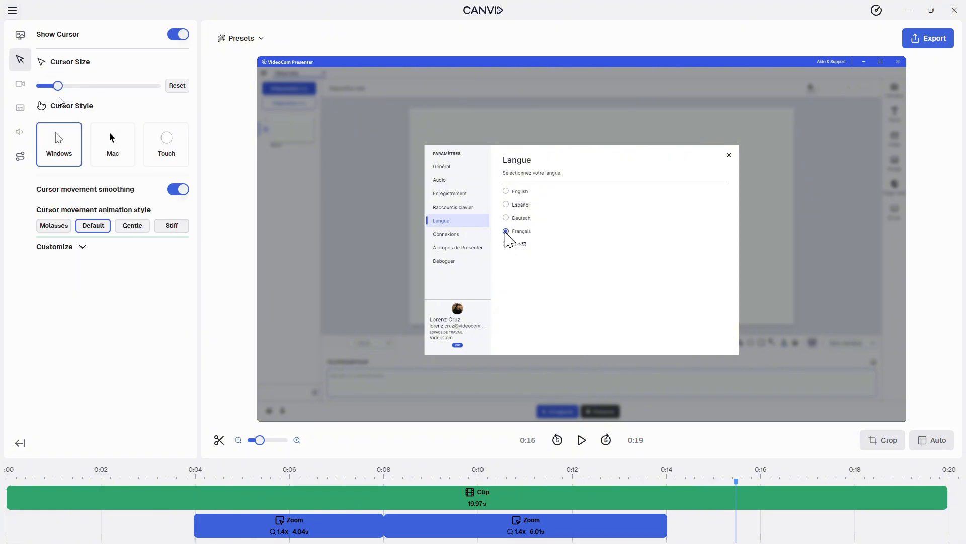
{"action": "left_click_drag", "start_coordinate": [58, 85], "coordinate": [81, 90]}
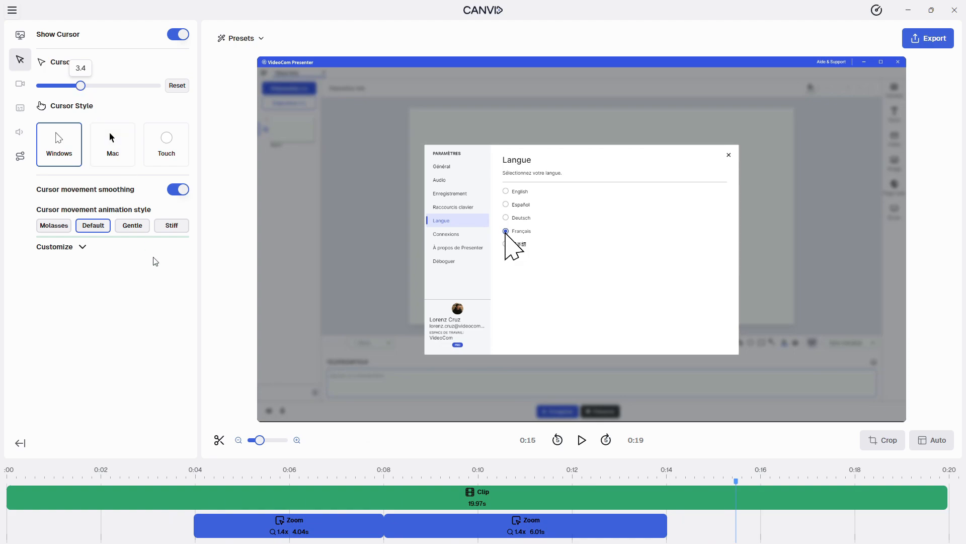
Split the clip at about 0:02 and remove the section before the cut
{"action": "left_click", "coordinate": [98, 476]}
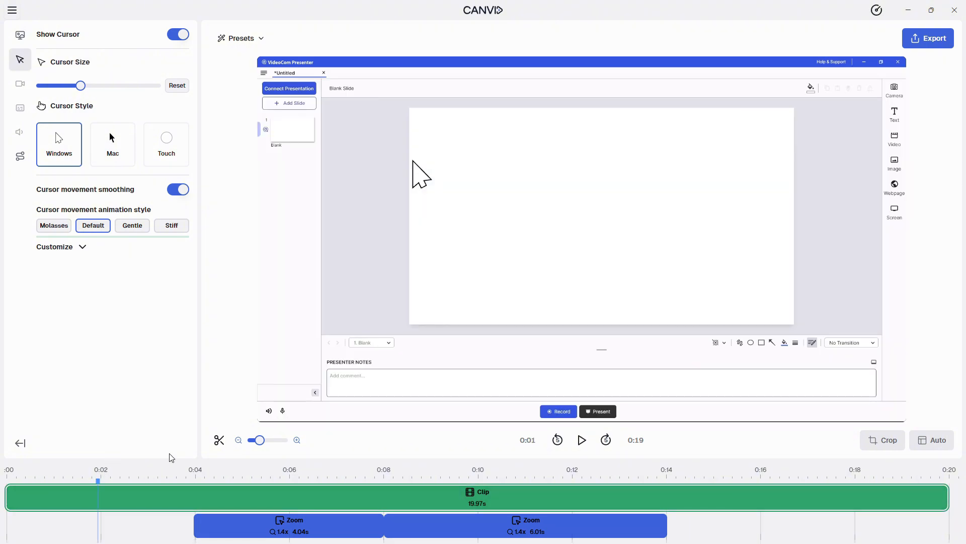
{"action": "left_click", "coordinate": [218, 442]}
{"action": "left_click", "coordinate": [77, 500]}
{"action": "right_click", "coordinate": [77, 500]}
{"action": "left_click", "coordinate": [89, 501]}
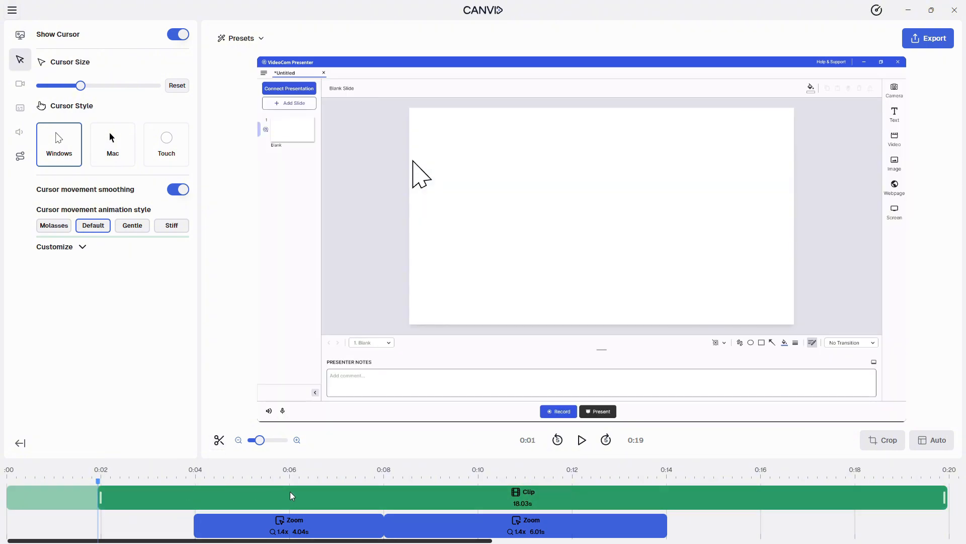
Trim the end of the clip back to about 0:15
{"action": "scroll", "coordinate": [370, 498], "scroll_direction": "right", "scroll_amount": 5}
{"action": "left_click_drag", "start_coordinate": [709, 496], "coordinate": [483, 489]}
{"action": "scroll", "coordinate": [403, 500], "scroll_direction": "left", "scroll_amount": 5}
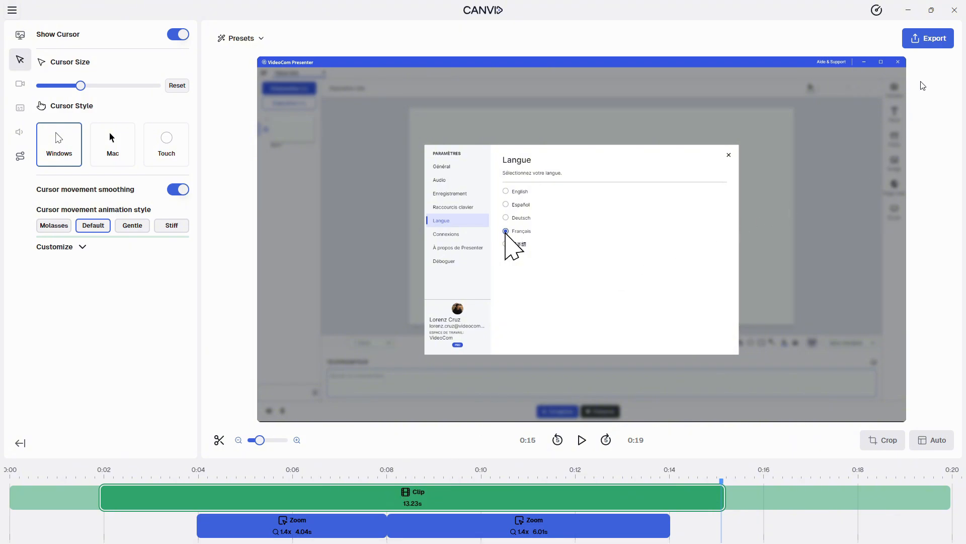
Open the export settings and title the export "How to access Presenter's Language Option"
{"action": "left_click", "coordinate": [930, 40]}
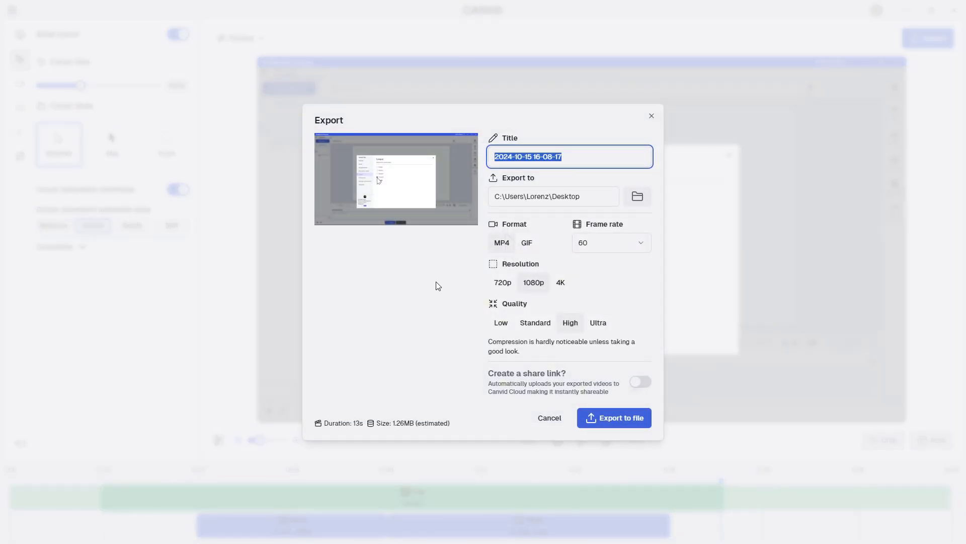
{"action": "type", "text": "How to acc"}
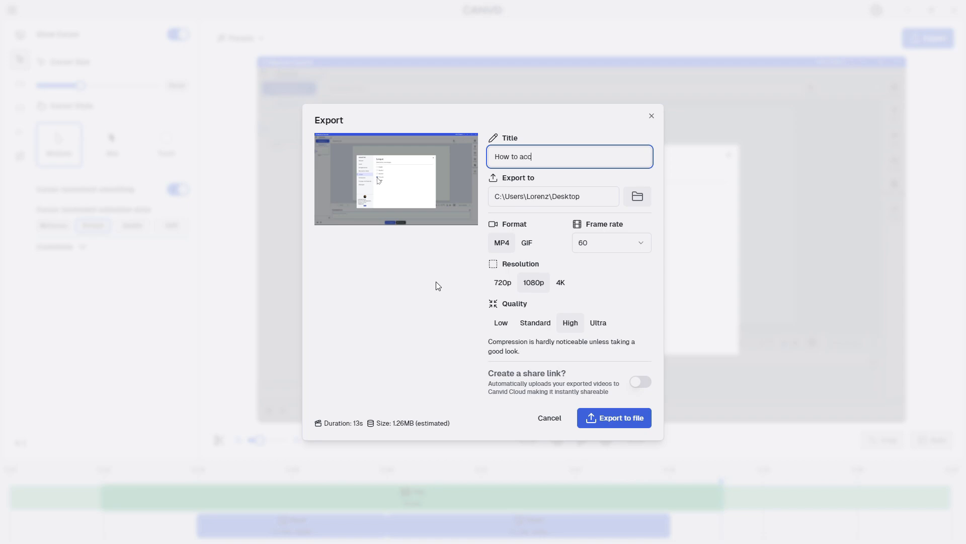
{"action": "type", "text": "ess Presenter's Language Option"}
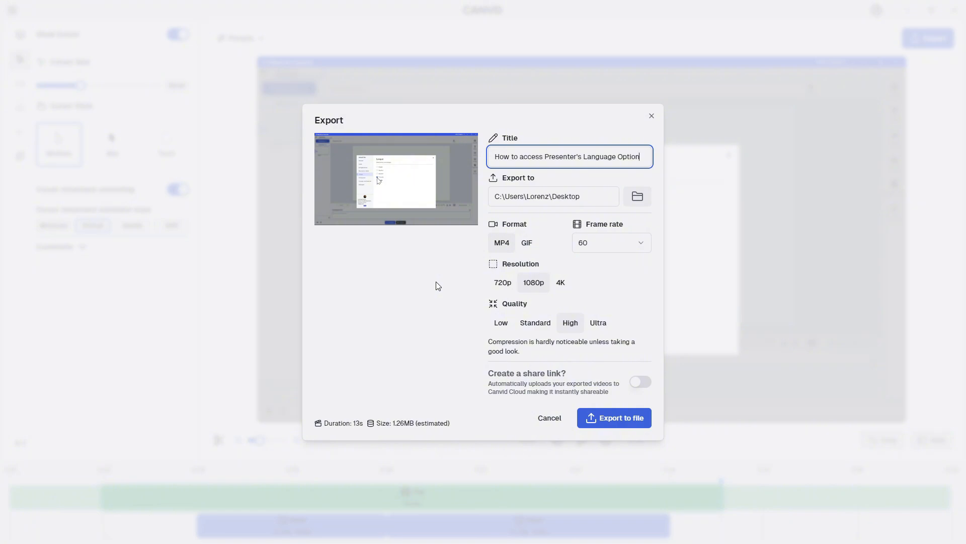
Export the project as a GIF at a frame rate of 15 and 720p resolution, and open the folder containing the exported file
{"action": "left_click", "coordinate": [527, 243]}
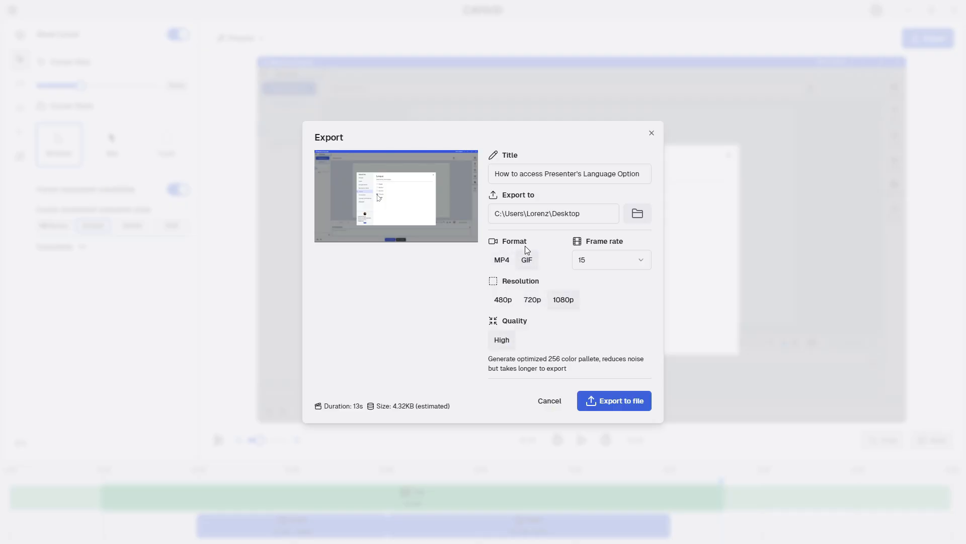
{"action": "left_click", "coordinate": [640, 261]}
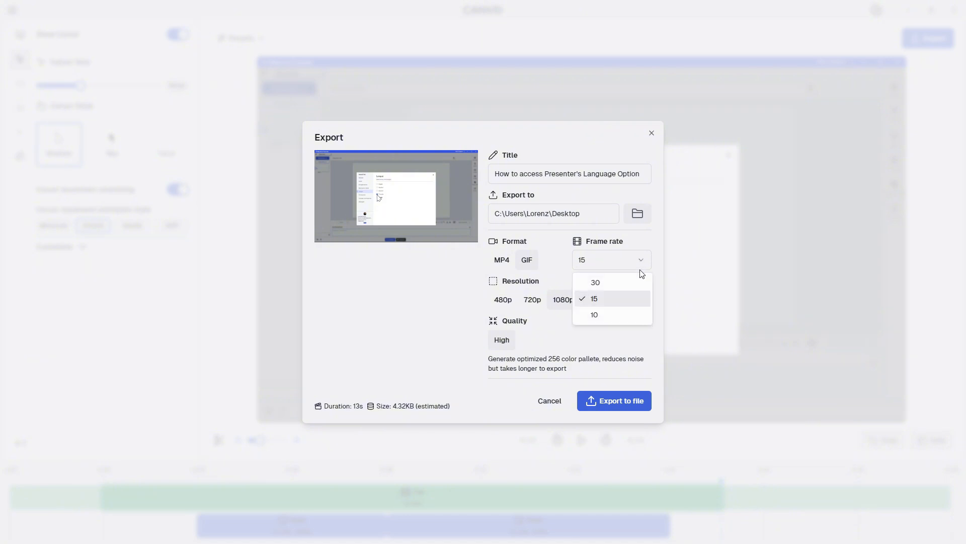
{"action": "left_click", "coordinate": [640, 301]}
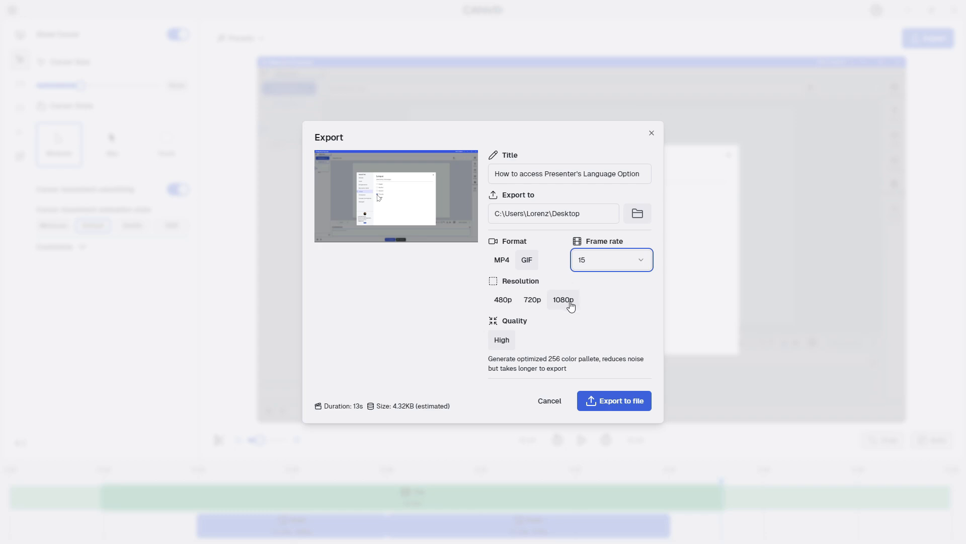
{"action": "left_click", "coordinate": [532, 303]}
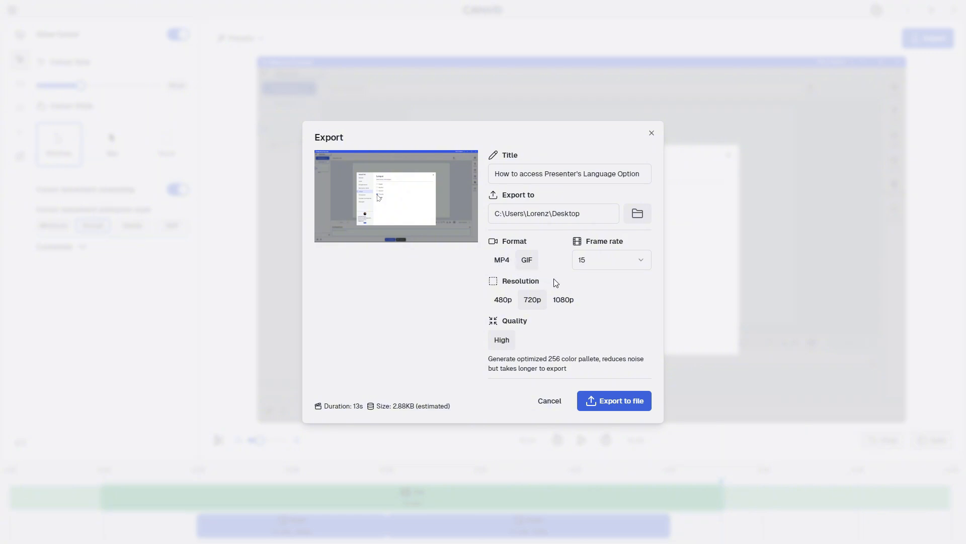
{"action": "left_click", "coordinate": [616, 412]}
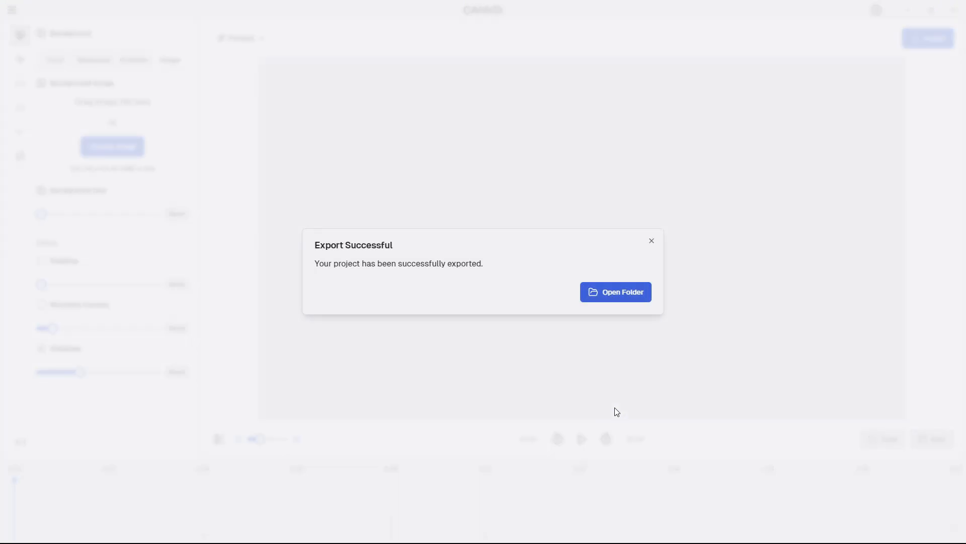
{"action": "left_click", "coordinate": [616, 293]}
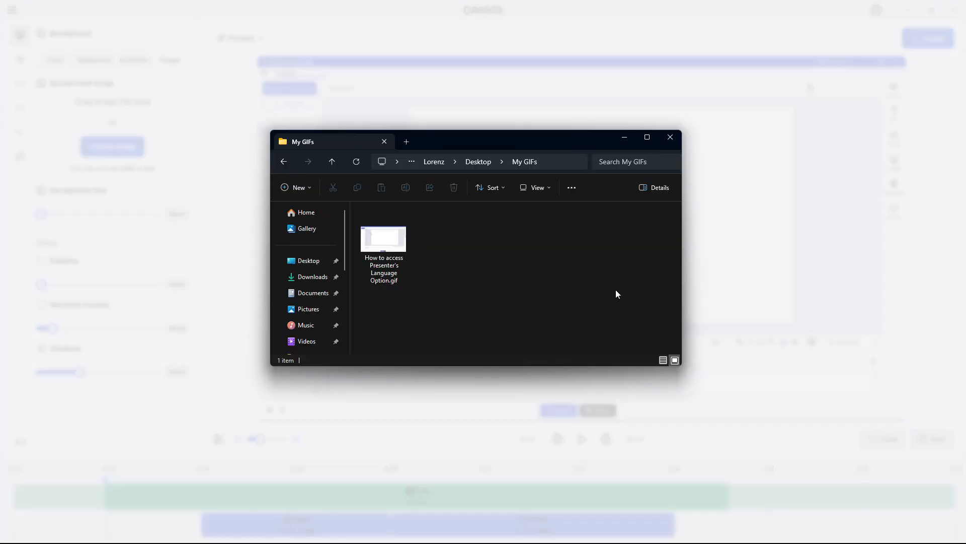
Open the exported GIF "How to access Presenter's Language Option" and check its playback
{"action": "double_click", "coordinate": [381, 260]}
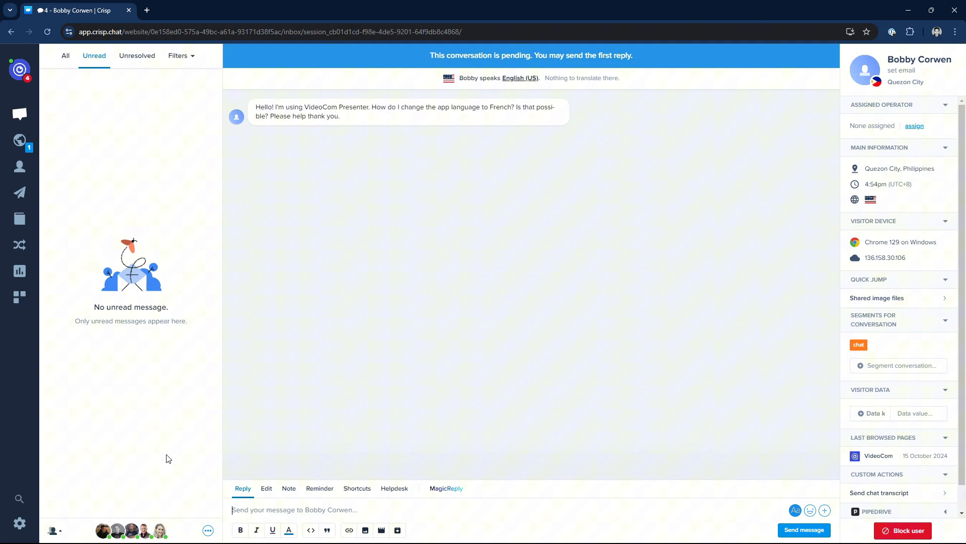
Switch to the Crisp chat and start a reply greeting the customer by first name, followed by "Thank you for reaching out to us!"
{"action": "type", "text": "Hi there, Bobby! Thank you for reaching out to us!"}
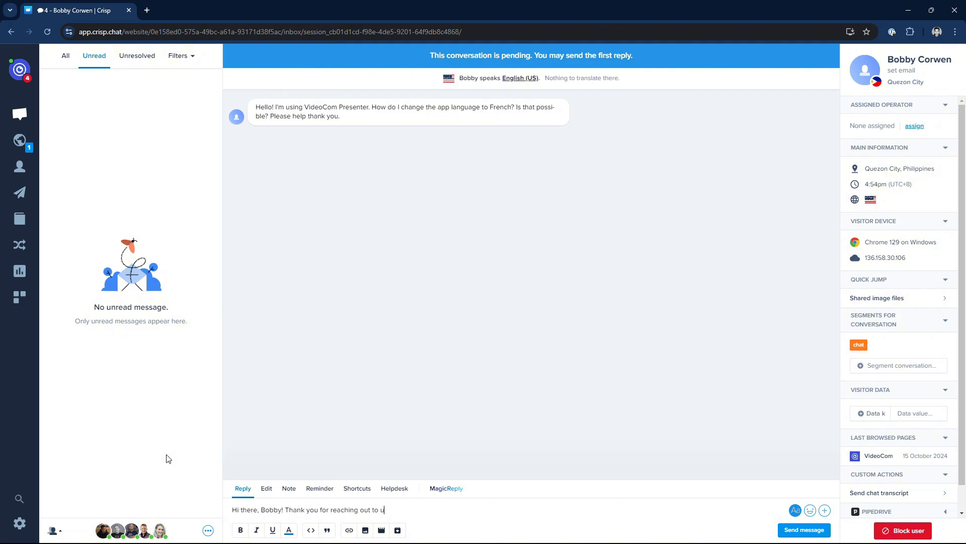
{"action": "key", "text": "shift+Return"}
Add "To access Presenter's language options, just go to the Settings menu at the upper-left corner of the app. Please see this GIF for more detailed steps:"
{"action": "type", "text": "To access Presenter's language options, "}
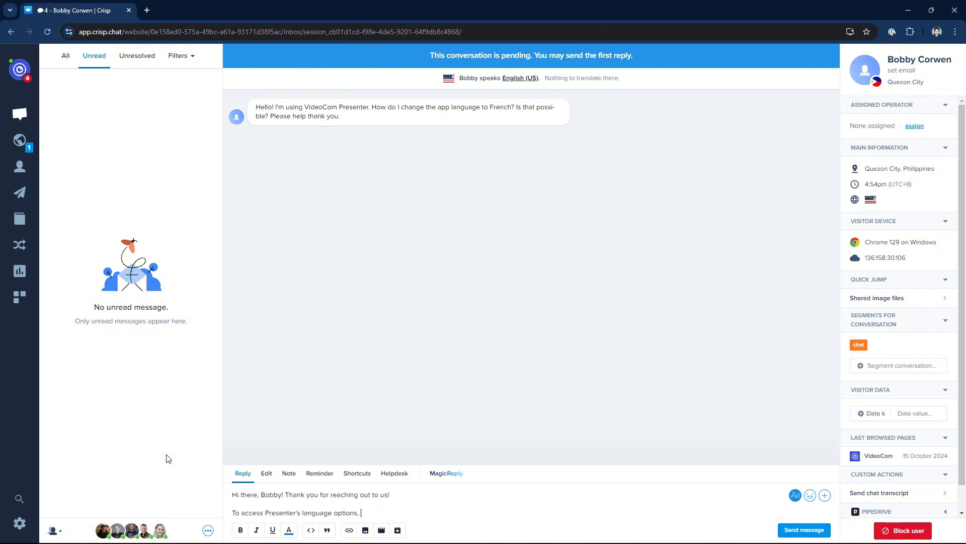
{"action": "type", "text": "just go to the Settings menu at the upper-left co"}
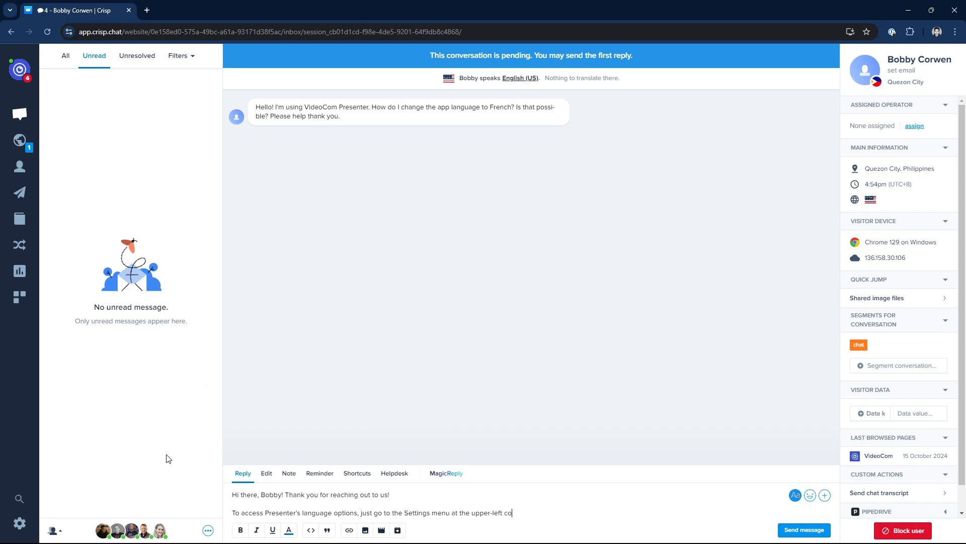
{"action": "type", "text": "rner of the app. Please see this GIF for more detailed steps:"}
Attach "How to access Presenter's Language Option.gif" from the My GIFs folder to the chat reply and send the message
{"action": "key", "text": "alt+Tab"}
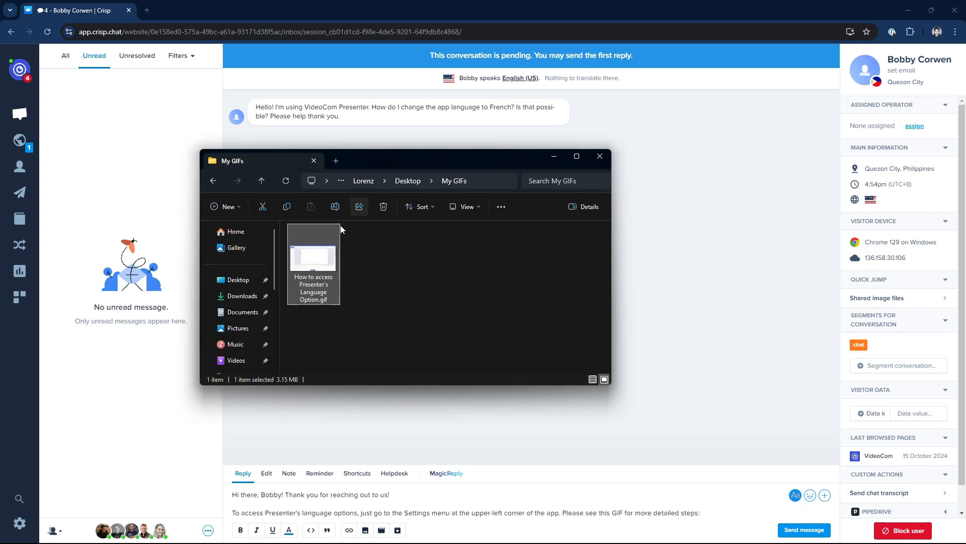
{"action": "left_click_drag", "start_coordinate": [318, 262], "coordinate": [435, 485]}
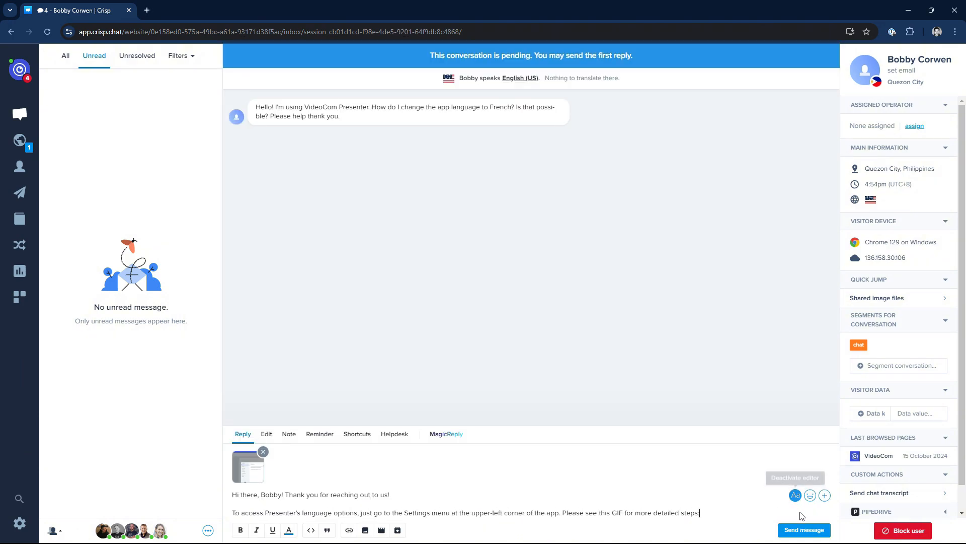
{"action": "left_click", "coordinate": [805, 530]}
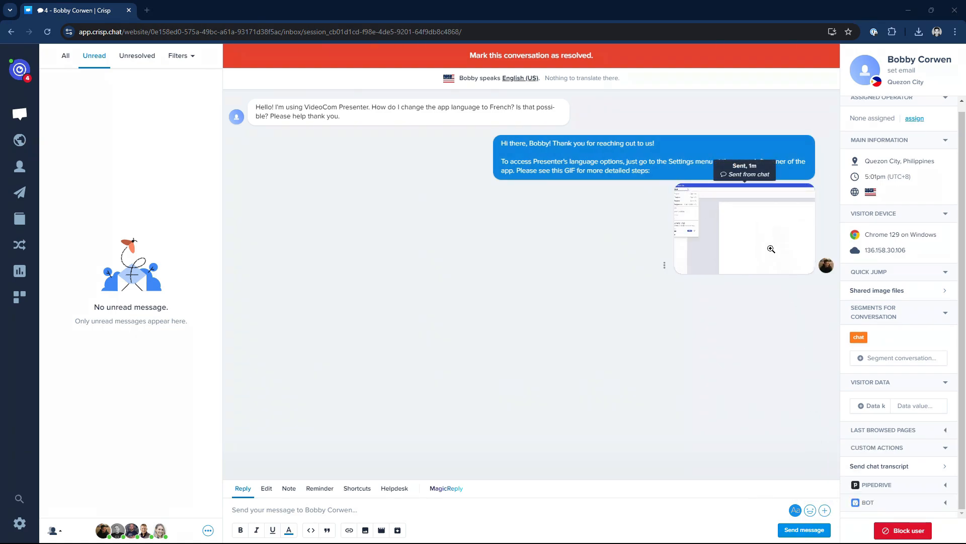
Open the enlarged view of the sent GIF in the conversation to check how it plays
{"action": "left_click", "coordinate": [771, 248]}
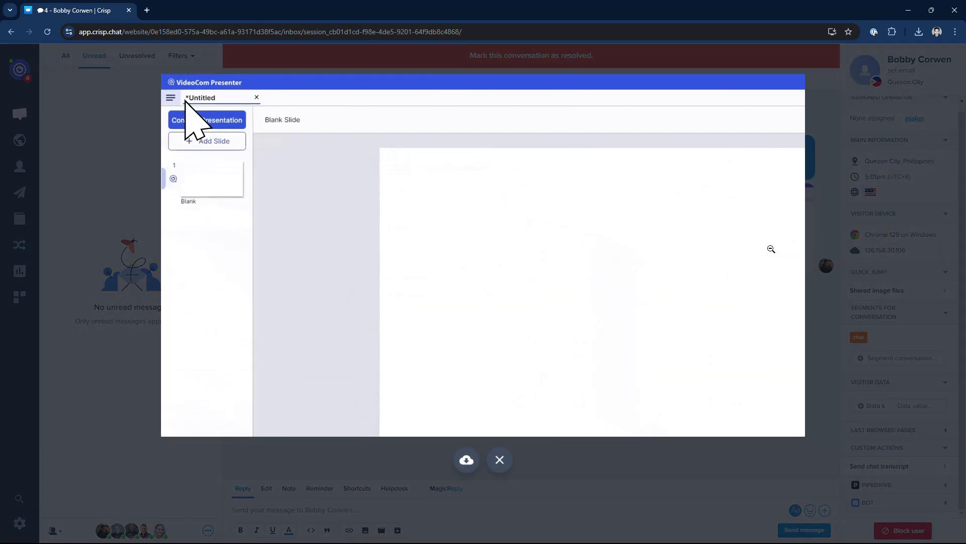